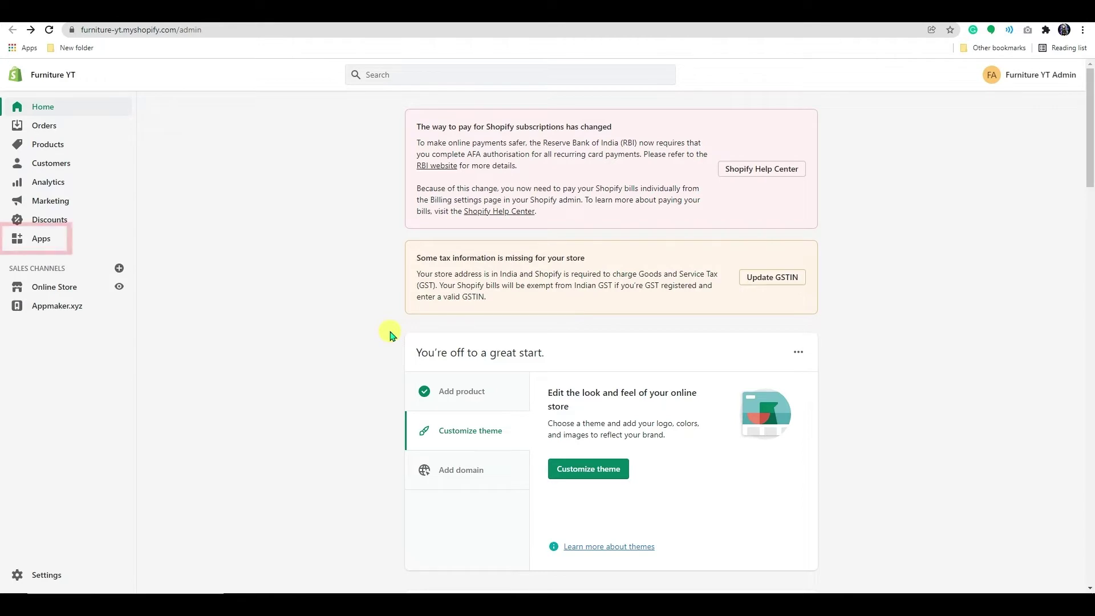
Search the Shopify App Store for 'Bold upsell' from the store's Apps page
{"action": "left_click", "coordinate": [41, 240]}
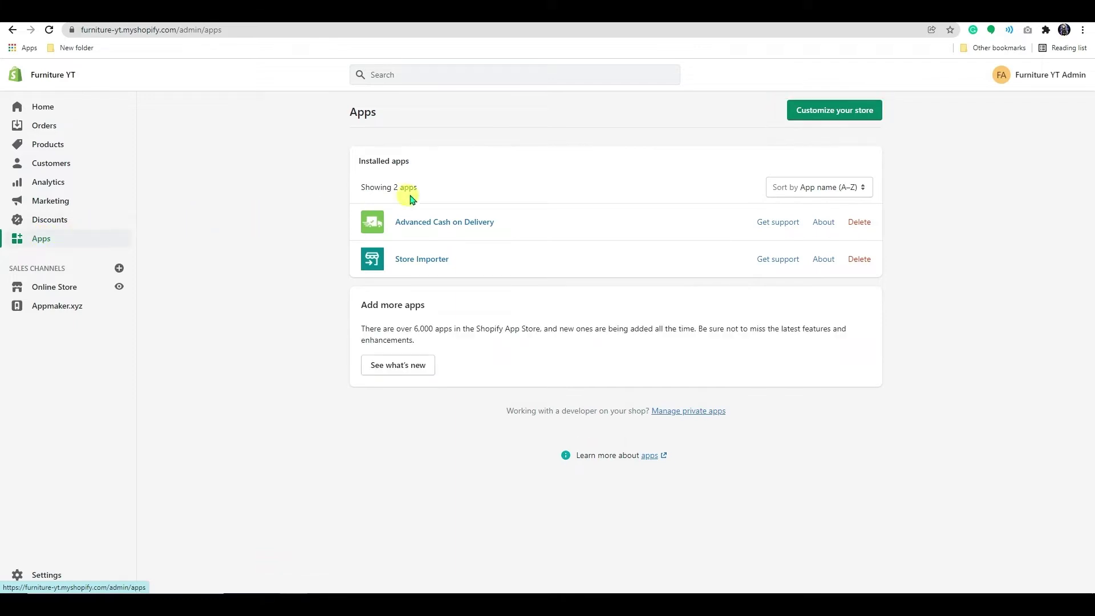
{"action": "left_click", "coordinate": [828, 109]}
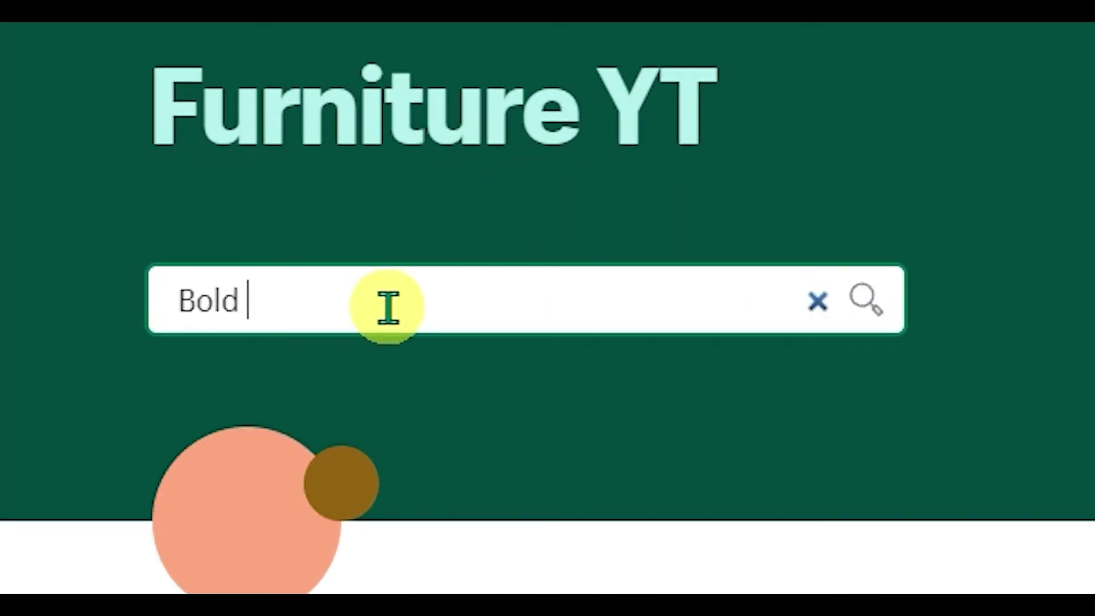
{"action": "type", "text": "upsell"}
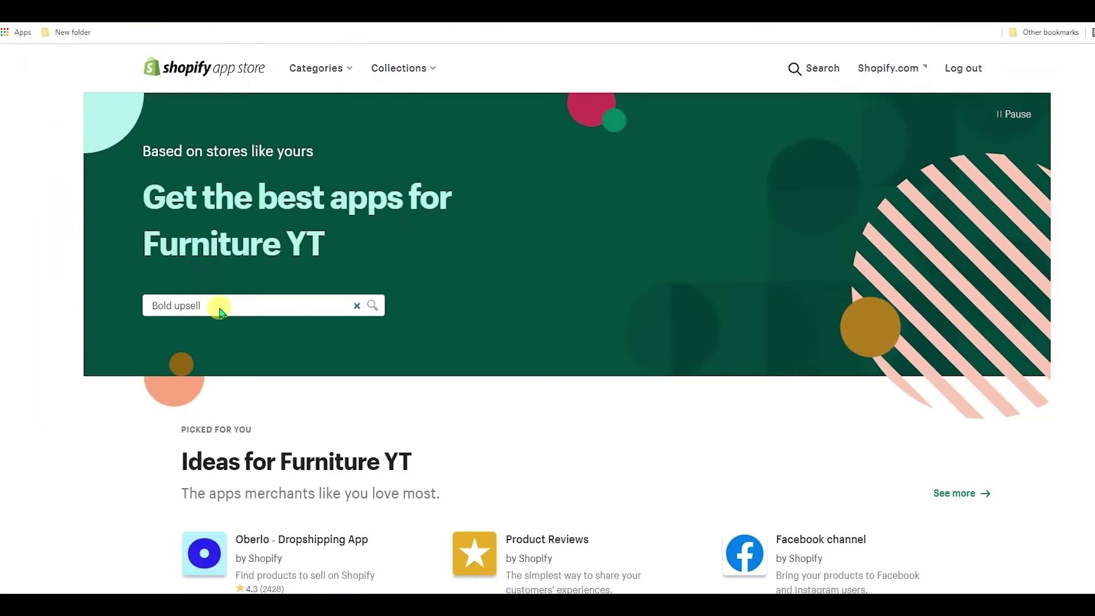
{"action": "key", "text": "Return"}
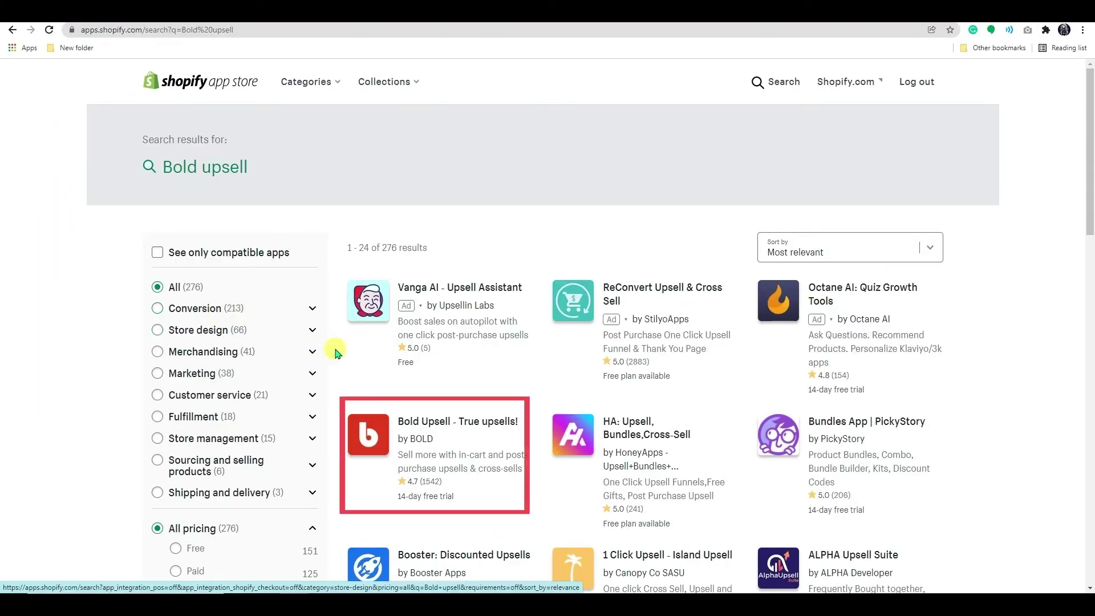
{"action": "scroll", "coordinate": [389, 368], "scroll_direction": "down", "scroll_amount": 1}
Add the Bold Upsell app from its listing and approve its permissions to install it
{"action": "left_click", "coordinate": [389, 369]}
{"action": "scroll", "coordinate": [390, 368], "scroll_direction": "down", "scroll_amount": 1}
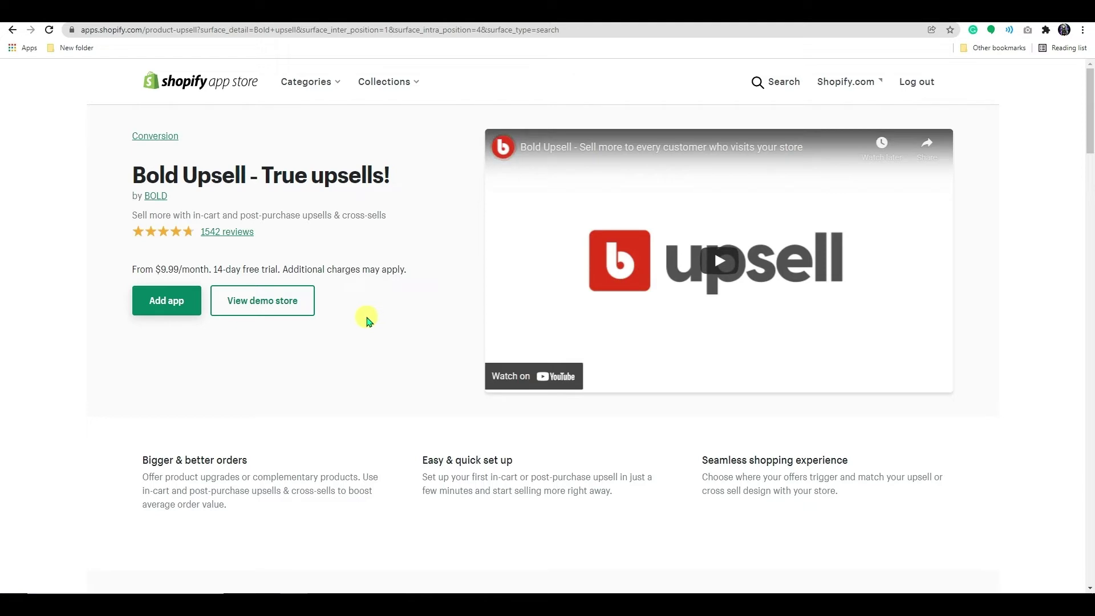
{"action": "left_click", "coordinate": [165, 302]}
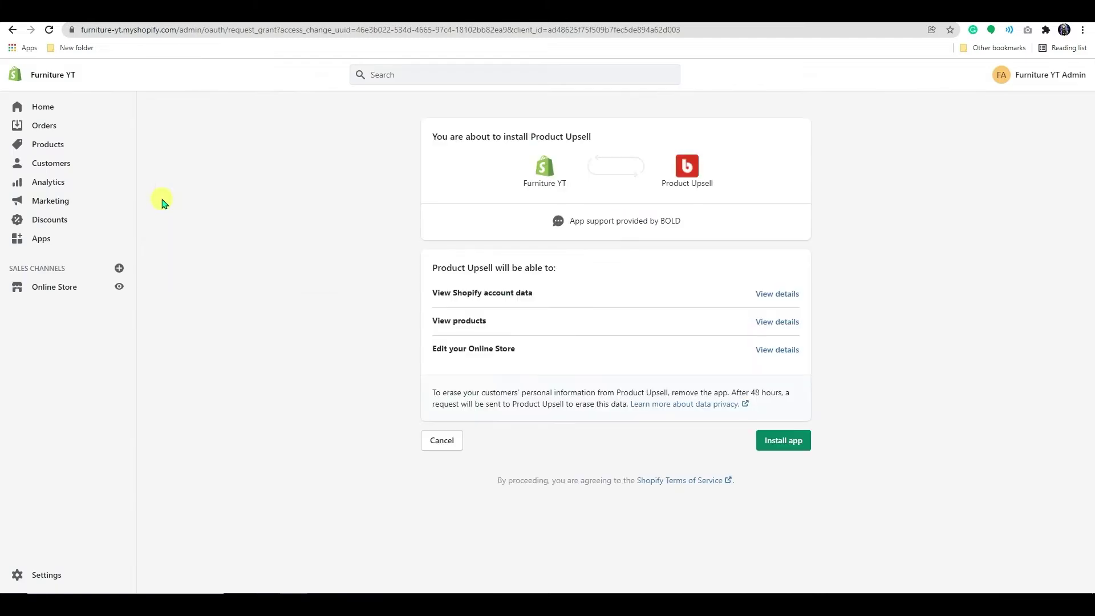
{"action": "left_click", "coordinate": [783, 440]}
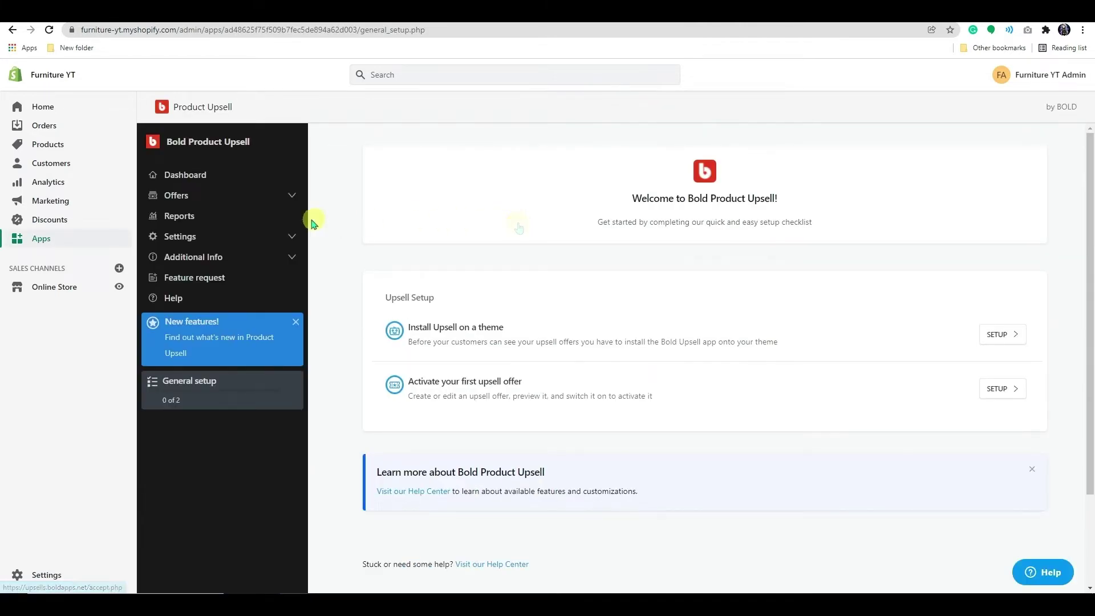
Create a new offer from the Offers section and name it 'MY GREAT OFFER'
{"action": "left_click", "coordinate": [182, 198]}
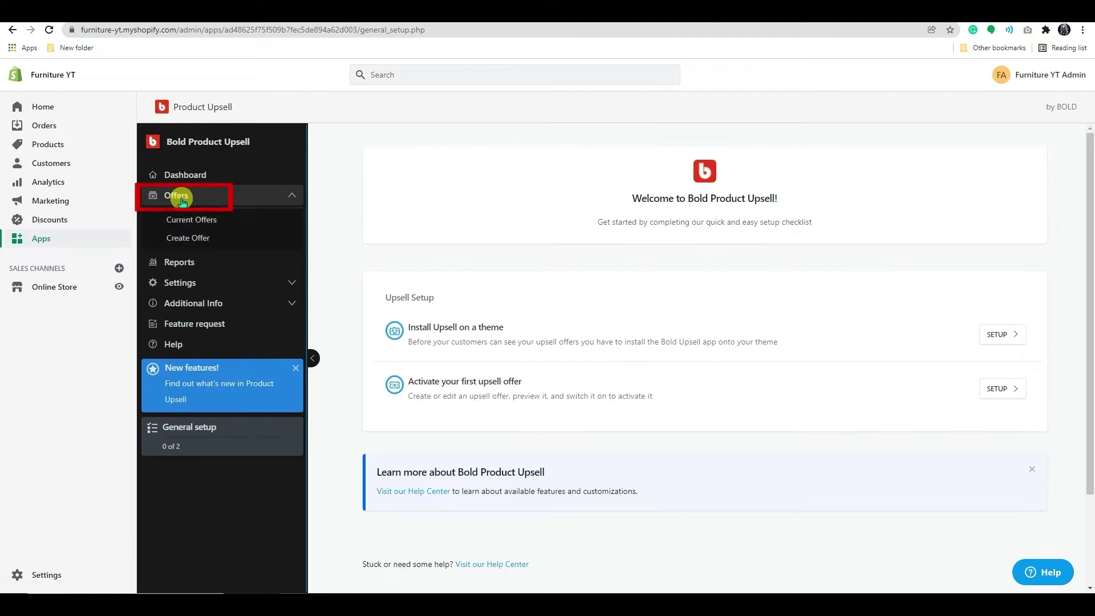
{"action": "left_click", "coordinate": [184, 238]}
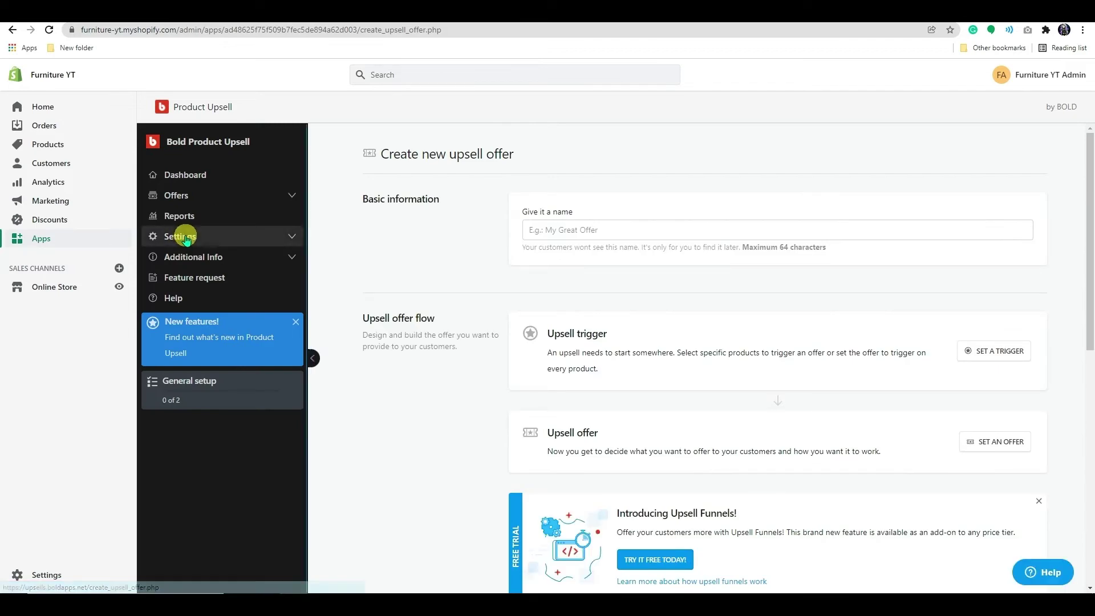
{"action": "left_click", "coordinate": [617, 230]}
{"action": "type", "text": "MY GREAT OFFER"}
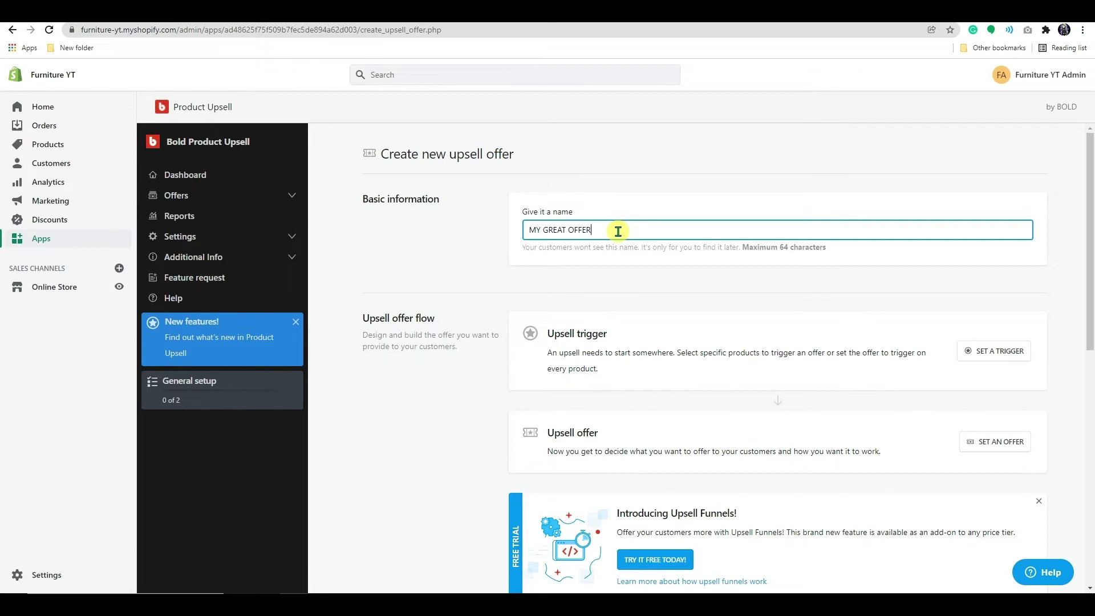
{"action": "scroll", "coordinate": [618, 257], "scroll_direction": "down", "scroll_amount": 2}
{"action": "scroll", "coordinate": [617, 257], "scroll_direction": "down", "scroll_amount": 1}
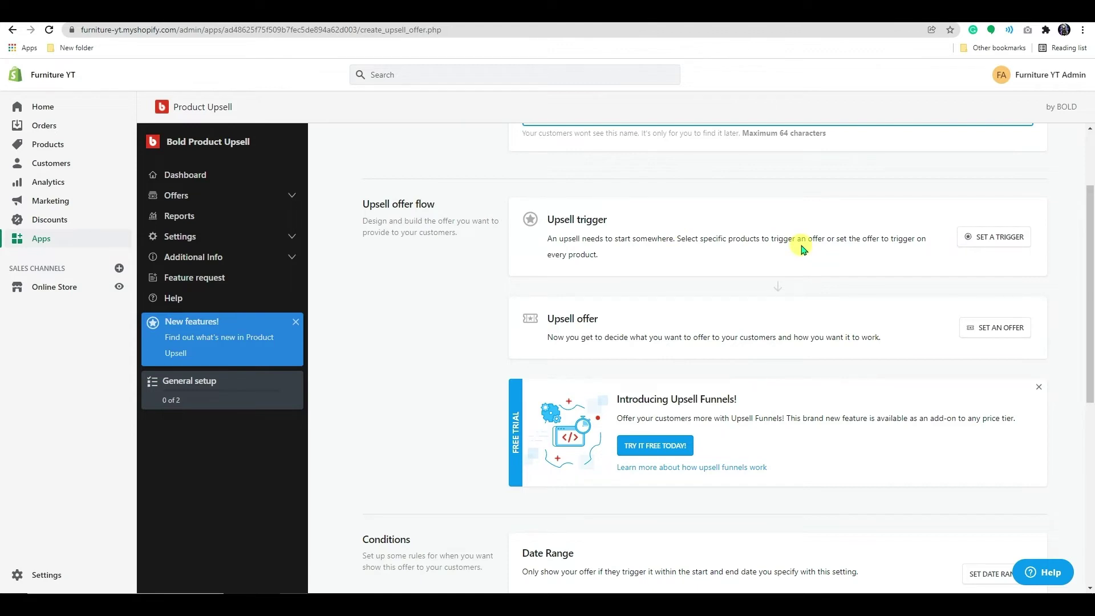
Set the trigger to Add to cart as a cross-sell on specific products
{"action": "left_click", "coordinate": [994, 238]}
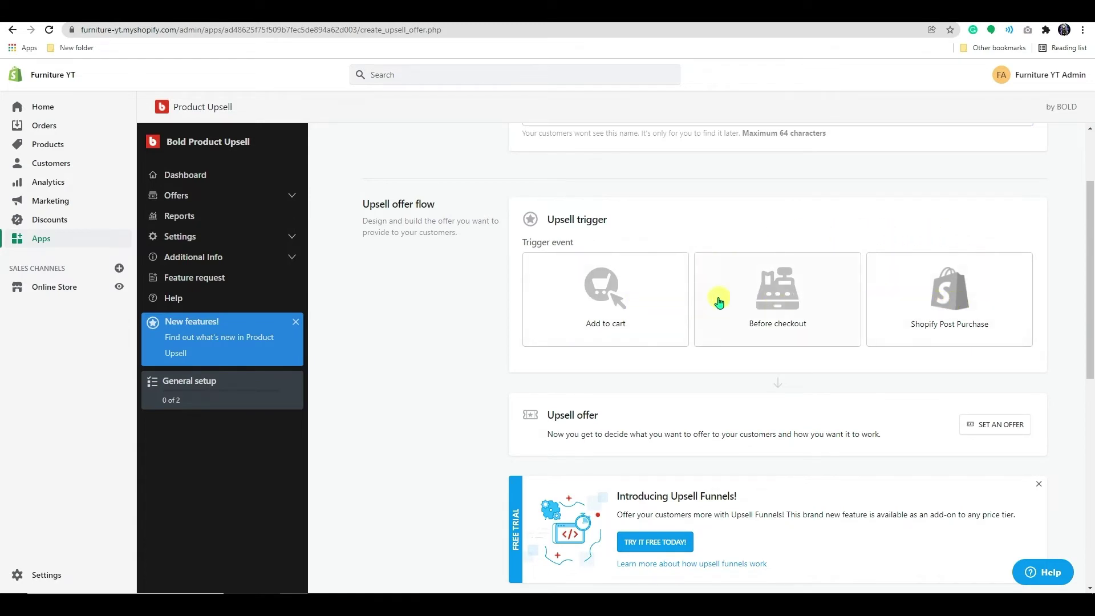
{"action": "left_click", "coordinate": [667, 303]}
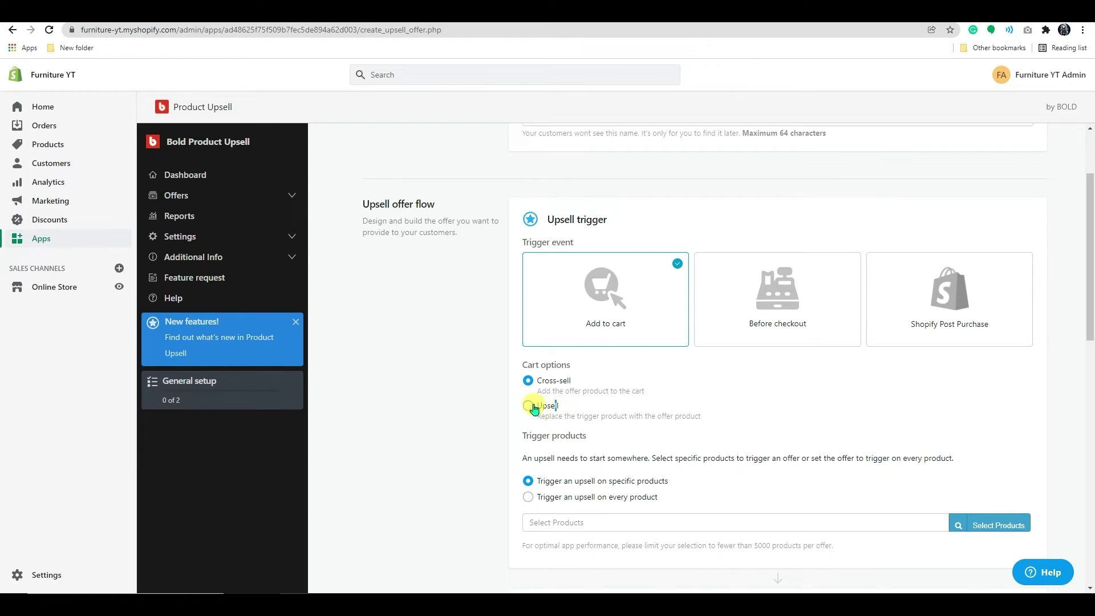
{"action": "left_click", "coordinate": [534, 408]}
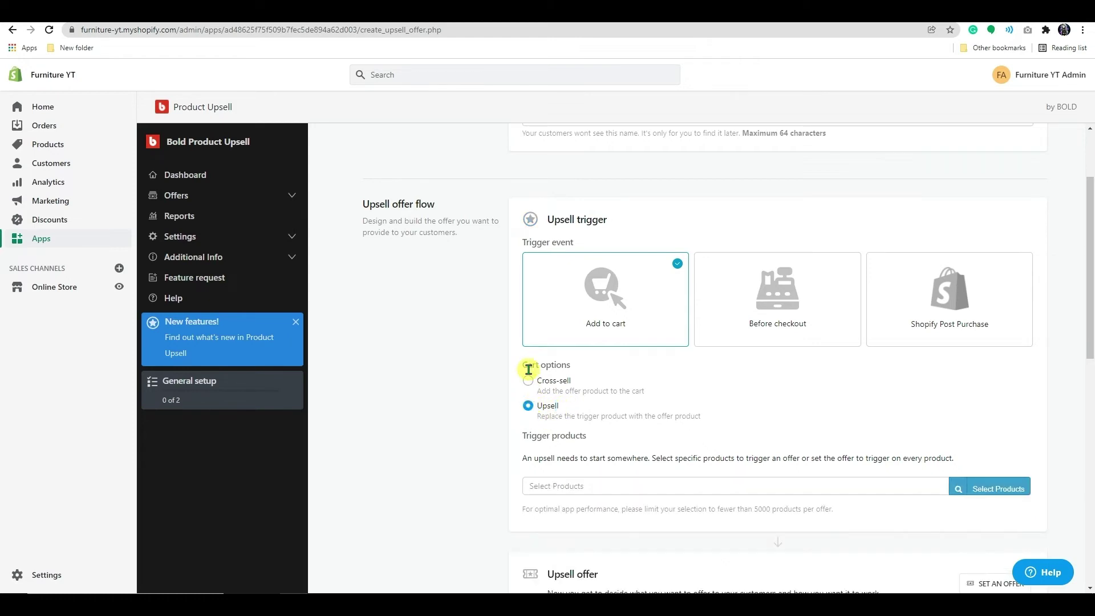
{"action": "left_click", "coordinate": [528, 379]}
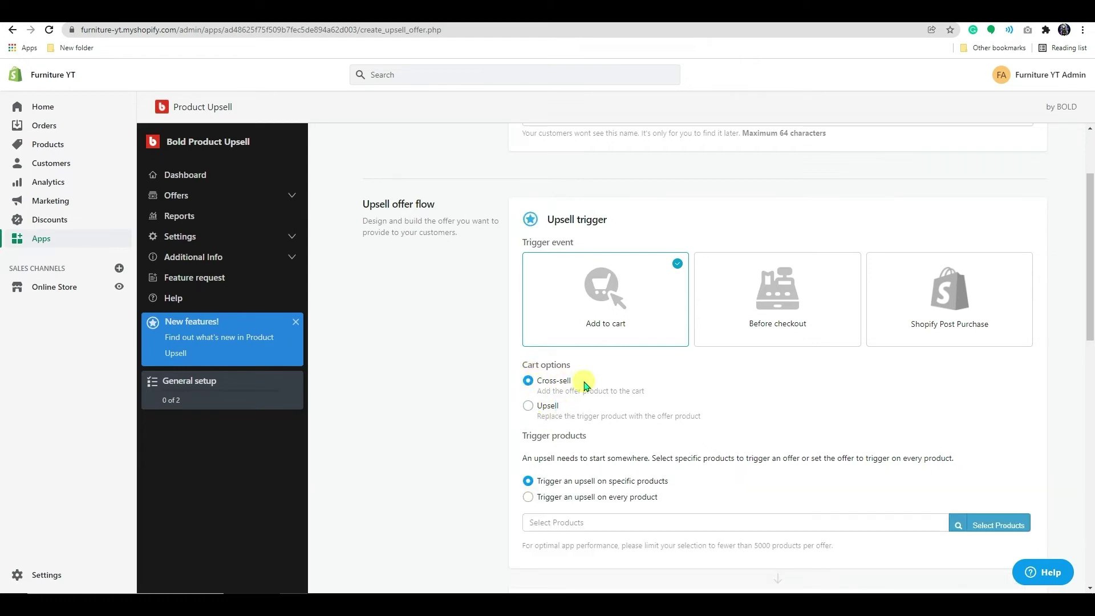
{"action": "scroll", "coordinate": [608, 389], "scroll_direction": "down", "scroll_amount": 1}
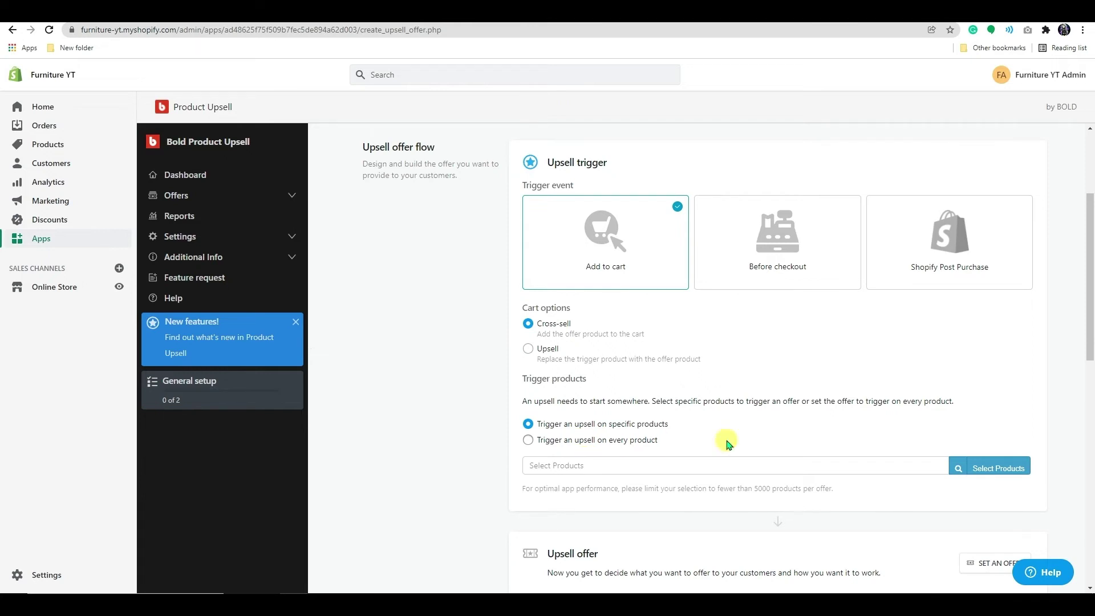
Choose 3D Glass, Grey 3D Glass and 3D VR Glass as the trigger products
{"action": "left_click", "coordinate": [986, 469]}
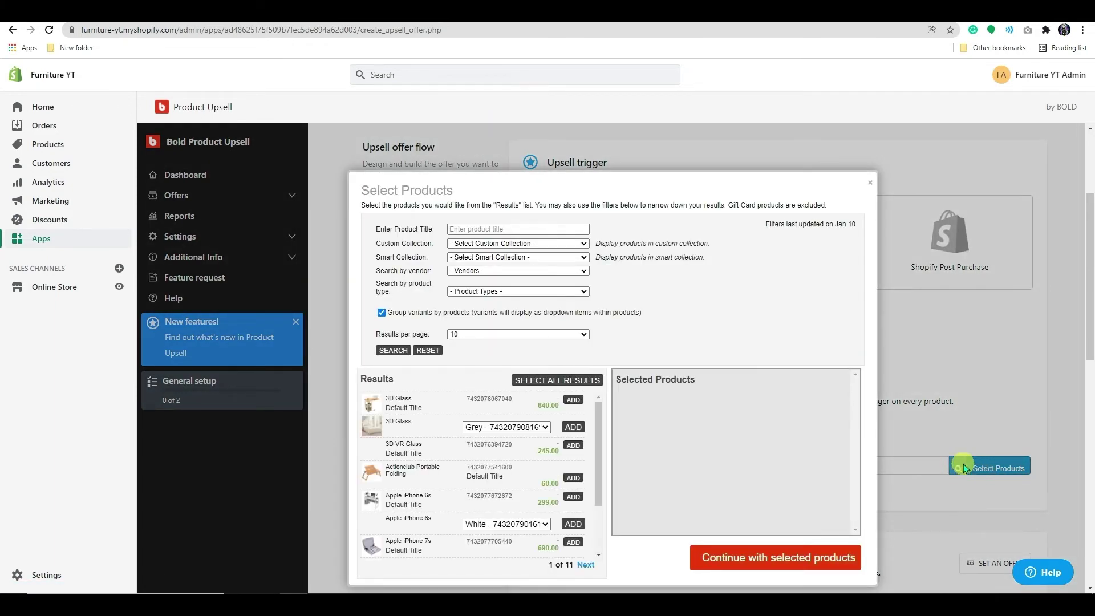
{"action": "scroll", "coordinate": [572, 423], "scroll_direction": "down", "scroll_amount": 3}
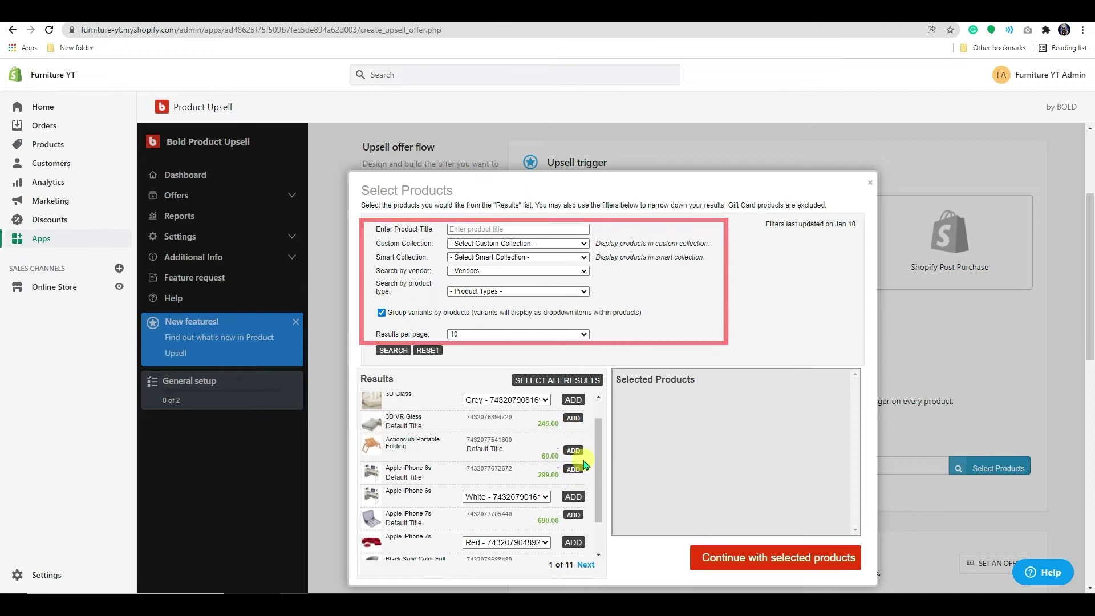
{"action": "scroll", "coordinate": [572, 424], "scroll_direction": "up", "scroll_amount": 3}
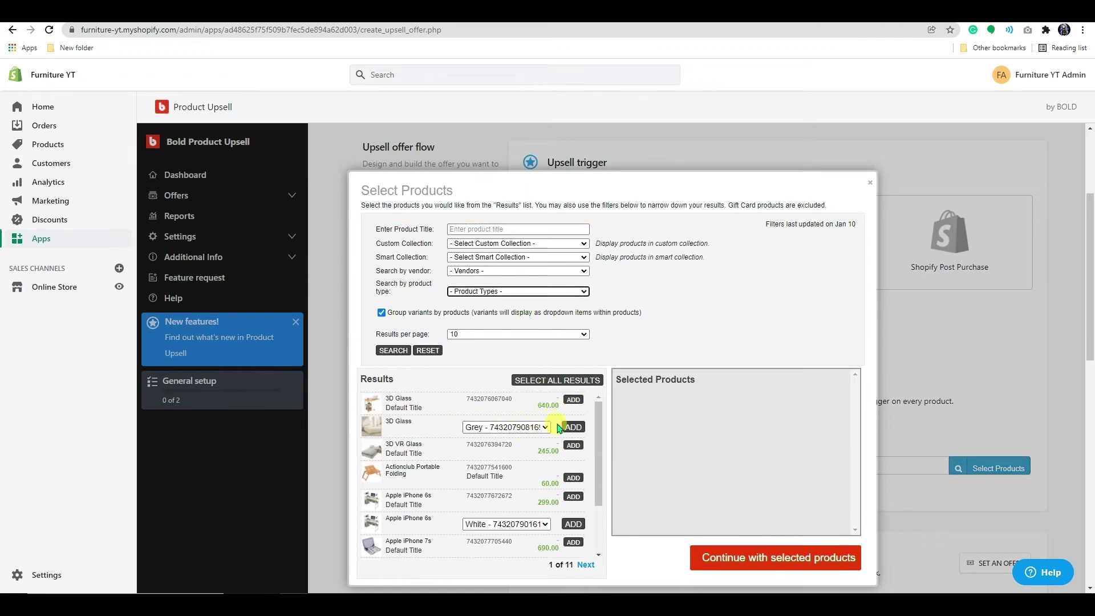
{"action": "left_click", "coordinate": [574, 426]}
{"action": "left_click", "coordinate": [573, 399]}
{"action": "left_click", "coordinate": [573, 446]}
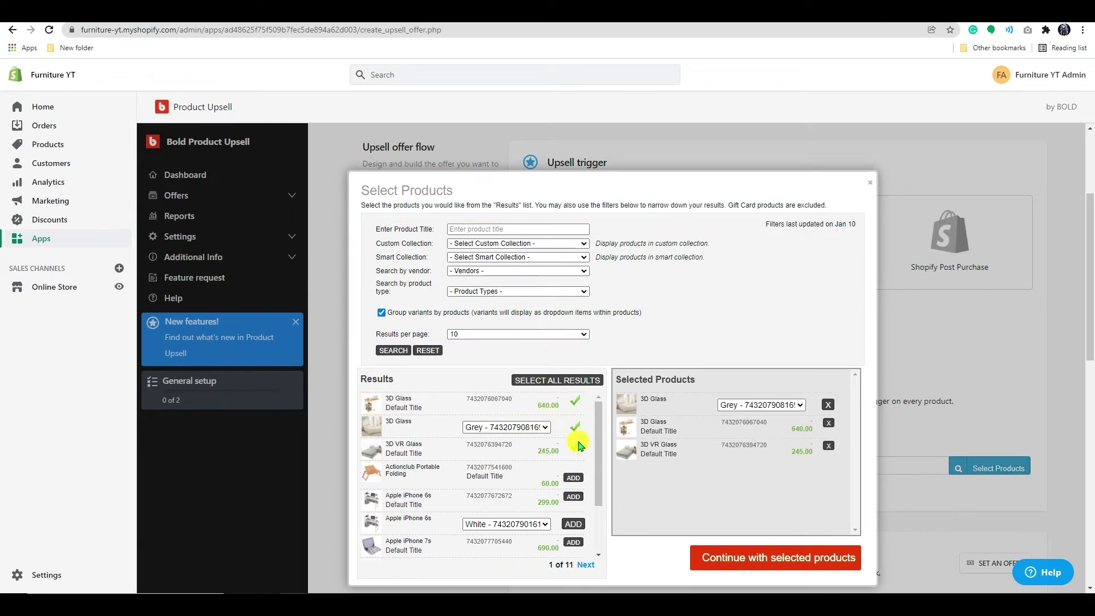
{"action": "left_click", "coordinate": [755, 558]}
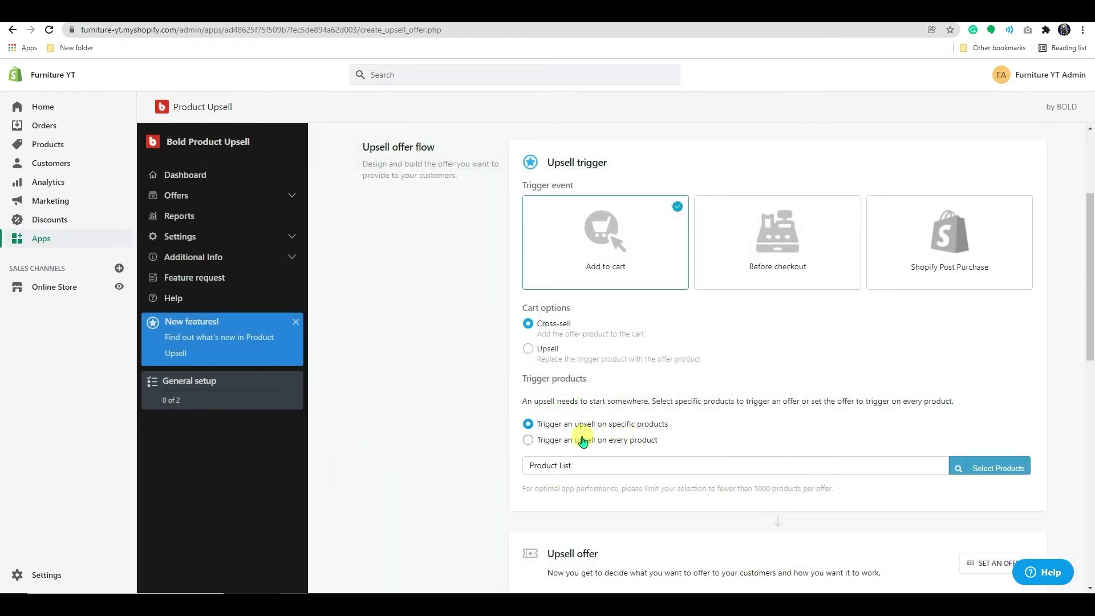
Define the upsell offer popup with title 'Don't miss this offer' and a description, then pick its products
{"action": "left_click", "coordinate": [828, 259]}
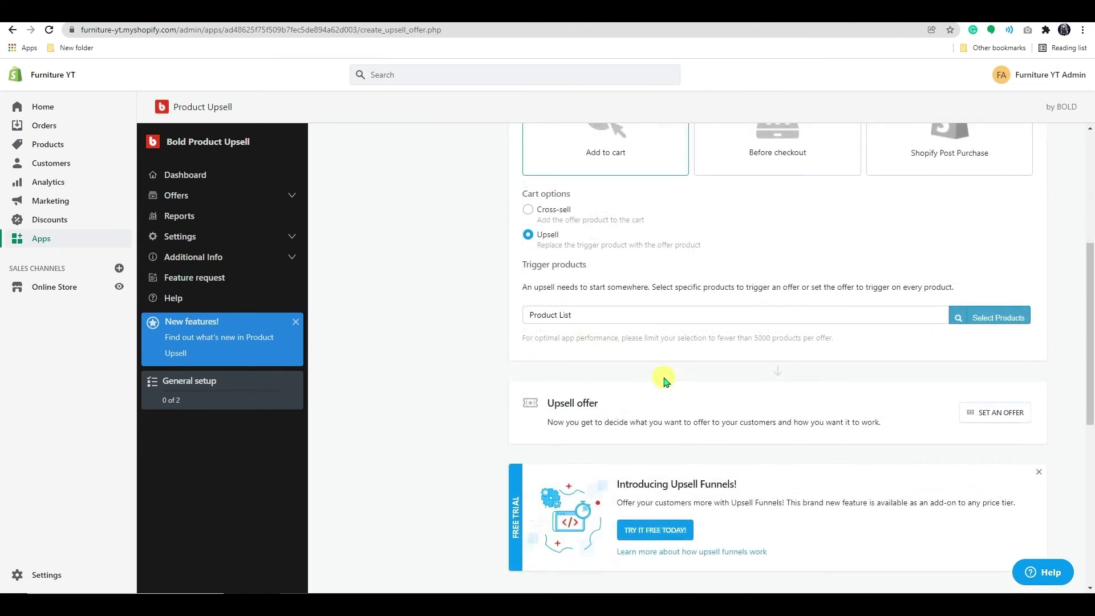
{"action": "scroll", "coordinate": [666, 380], "scroll_direction": "down", "scroll_amount": 2}
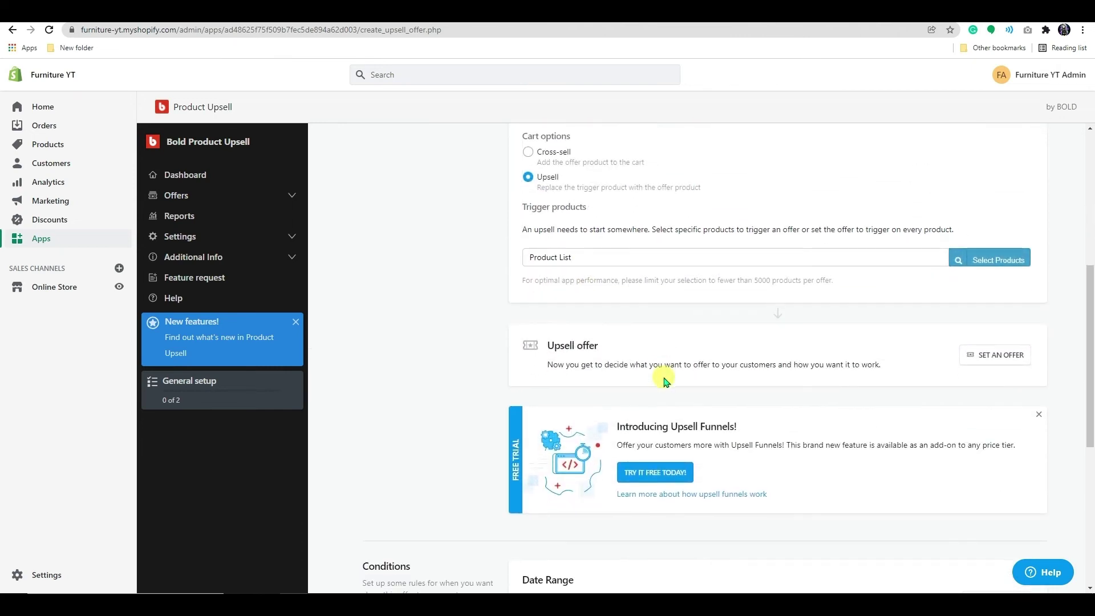
{"action": "scroll", "coordinate": [666, 381], "scroll_direction": "down", "scroll_amount": 1}
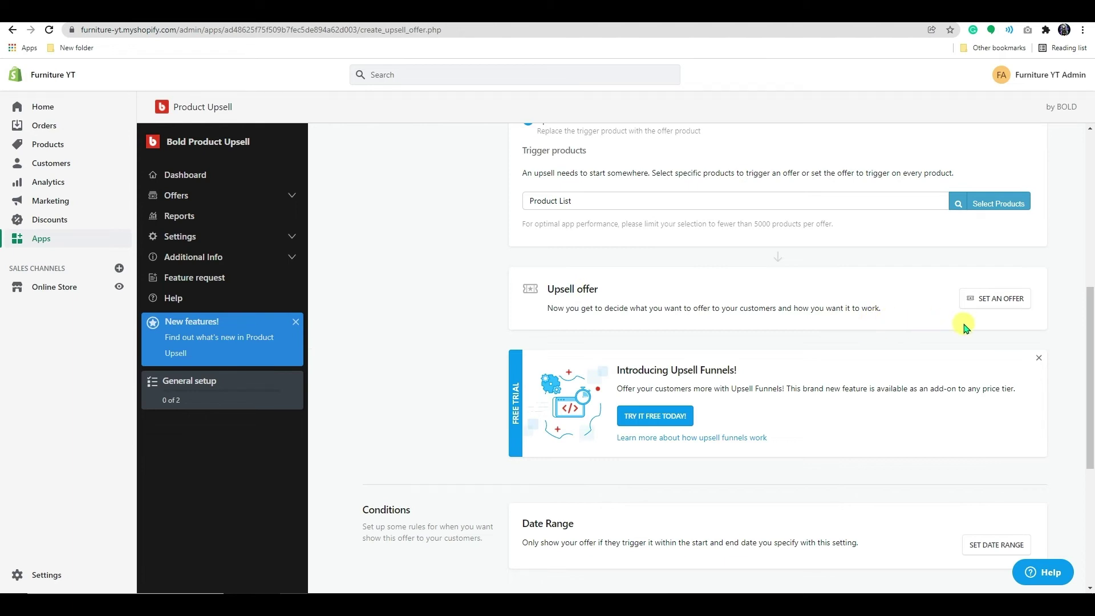
{"action": "left_click", "coordinate": [994, 298]}
{"action": "scroll", "coordinate": [978, 305], "scroll_direction": "up", "scroll_amount": 3}
{"action": "scroll", "coordinate": [978, 304], "scroll_direction": "up", "scroll_amount": 2}
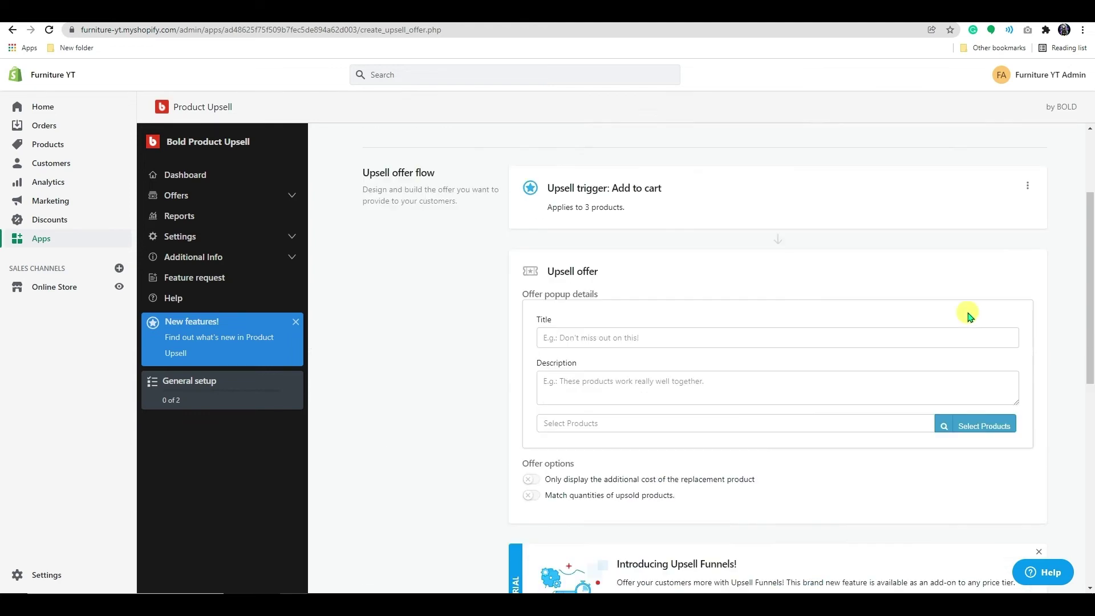
{"action": "left_click", "coordinate": [690, 370]}
{"action": "type", "text": "Don't miss this offer"}
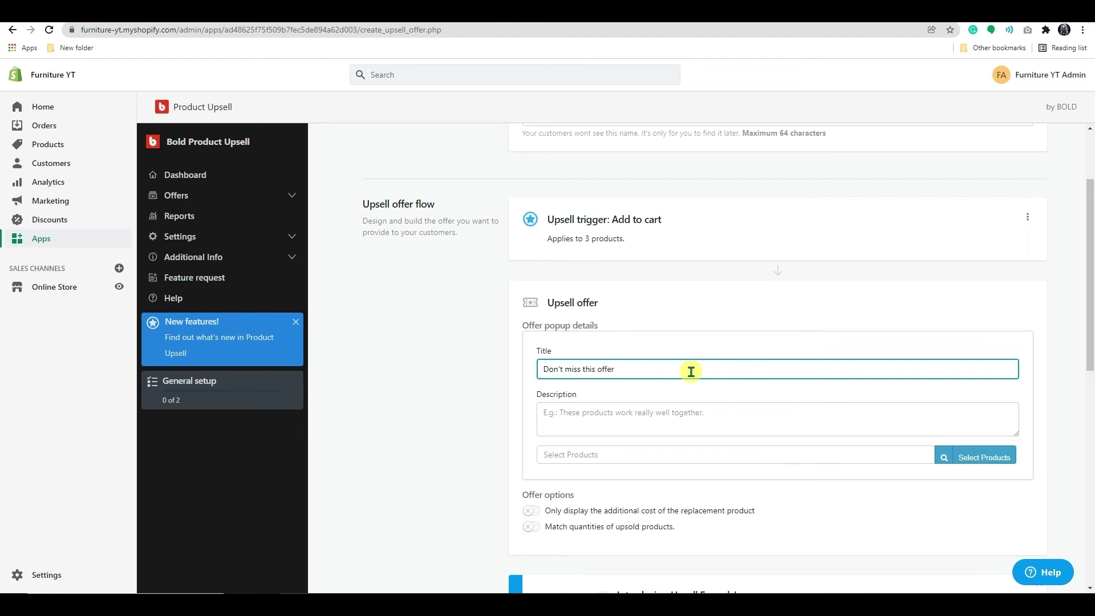
{"action": "left_click", "coordinate": [664, 417]}
{"action": "type", "text": "description"}
{"action": "left_click", "coordinate": [983, 457]}
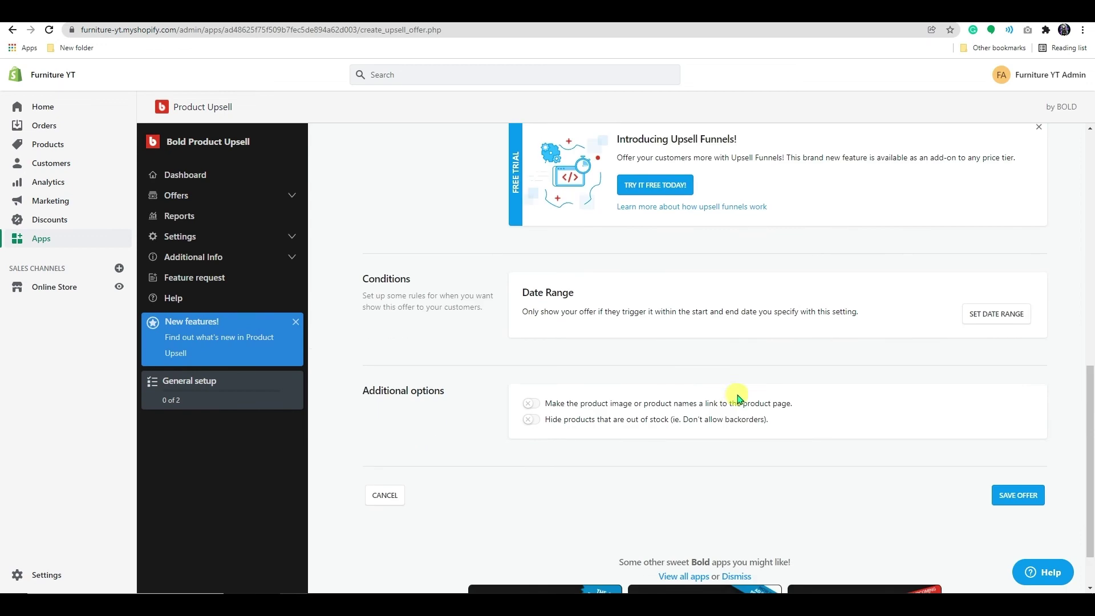
{"action": "scroll", "coordinate": [737, 398], "scroll_direction": "down", "scroll_amount": 2}
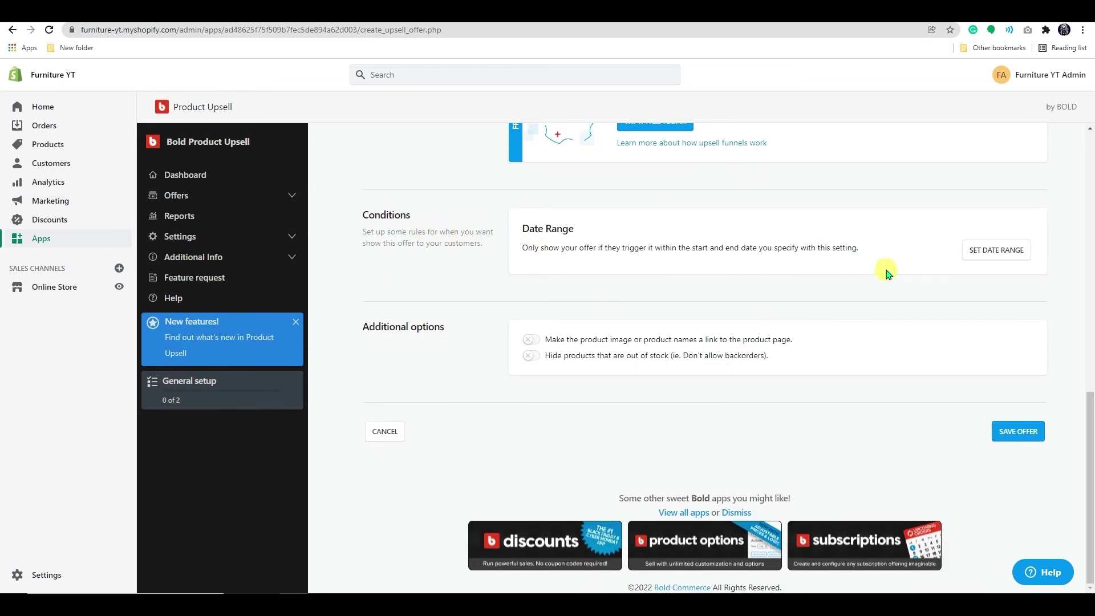
Add a date range condition, then clear it so no date restriction remains
{"action": "left_click", "coordinate": [982, 253]}
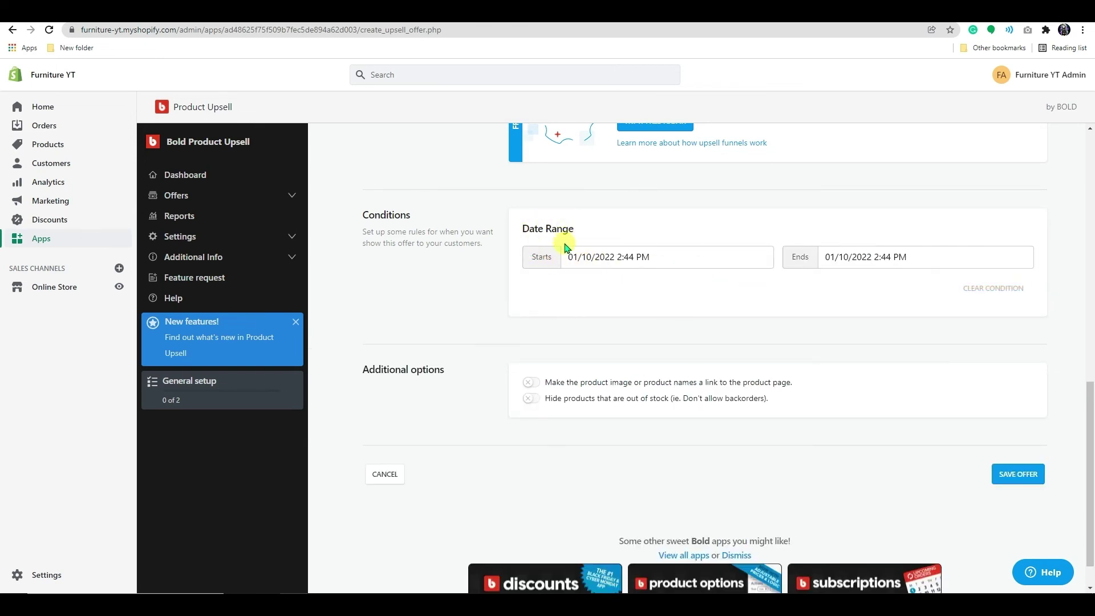
{"action": "left_click", "coordinate": [591, 258]}
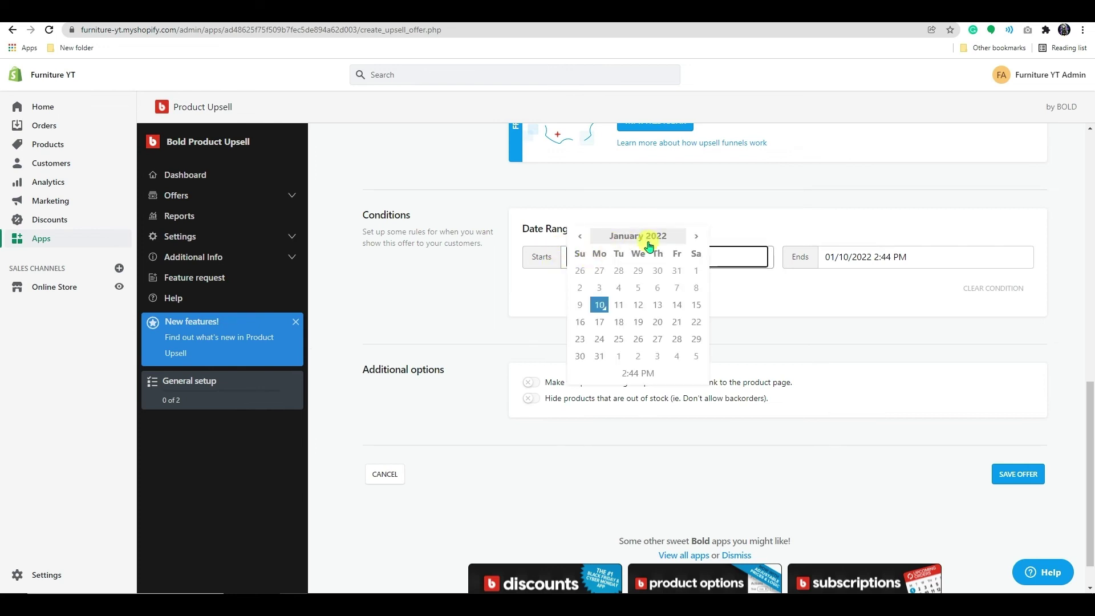
{"action": "left_click", "coordinate": [855, 256]}
{"action": "left_click", "coordinate": [807, 215]}
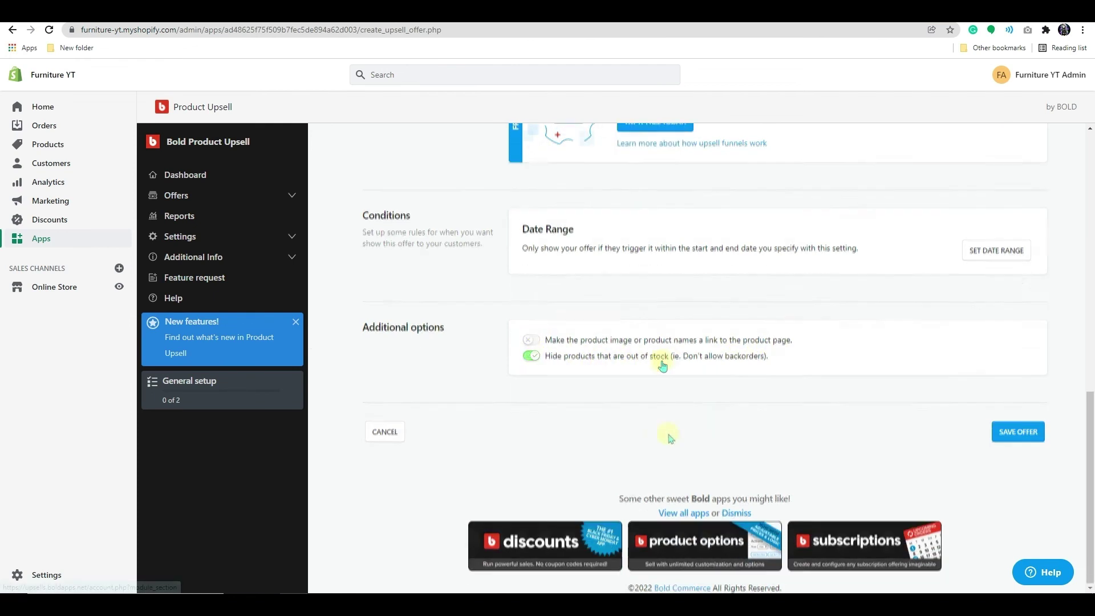
Save the offer and dismiss the rating prompt with No thanks
{"action": "left_click", "coordinate": [1026, 434]}
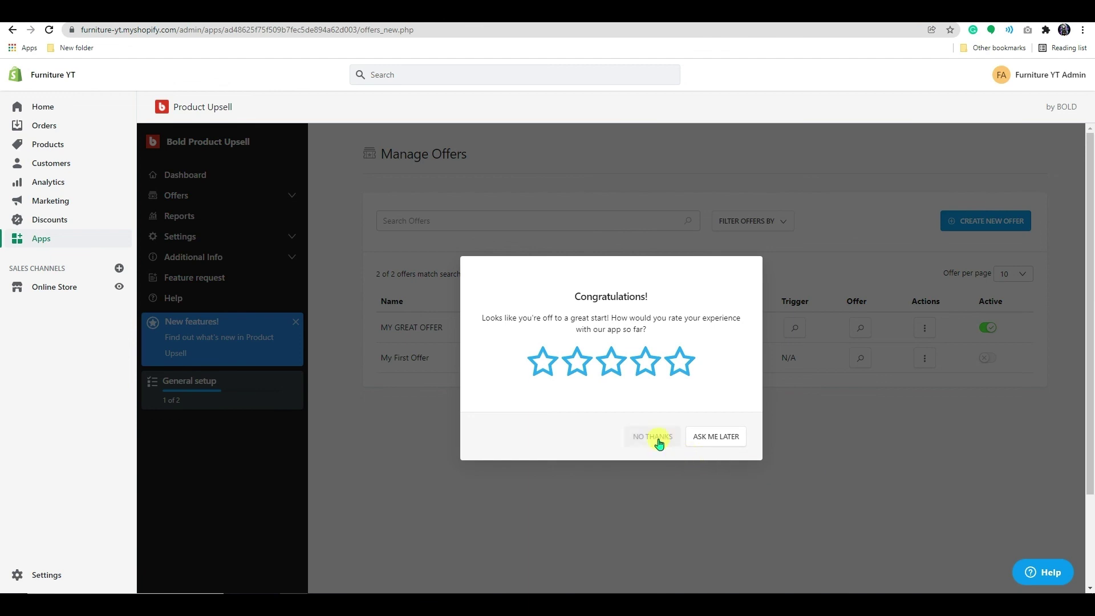
{"action": "left_click", "coordinate": [659, 438]}
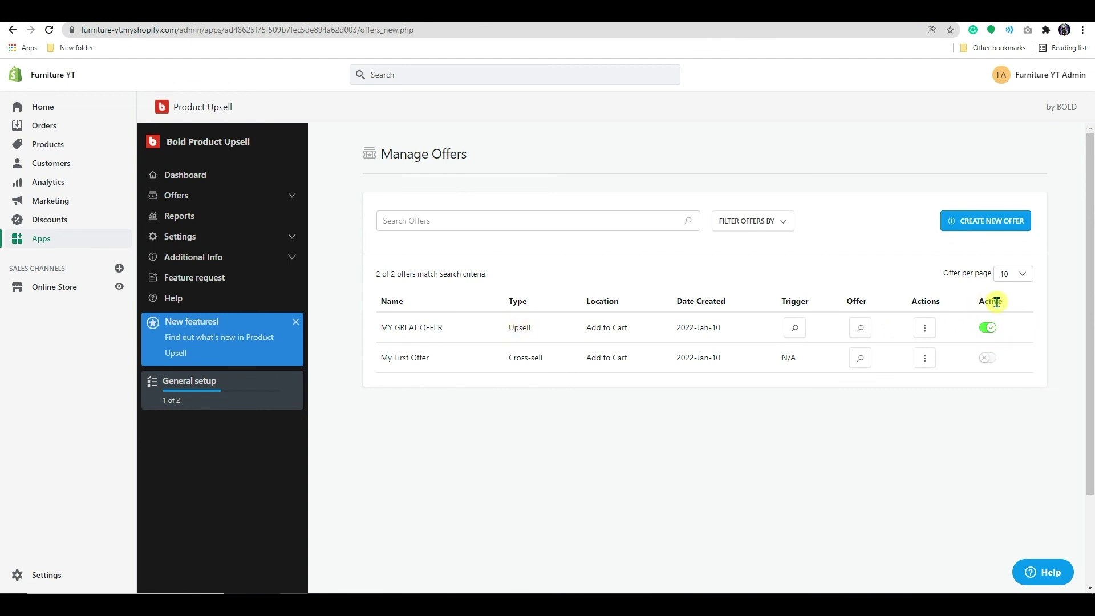
Review MY GREAT OFFER's trigger products, then preview its 'Don't miss this offer' popup
{"action": "left_click", "coordinate": [794, 328]}
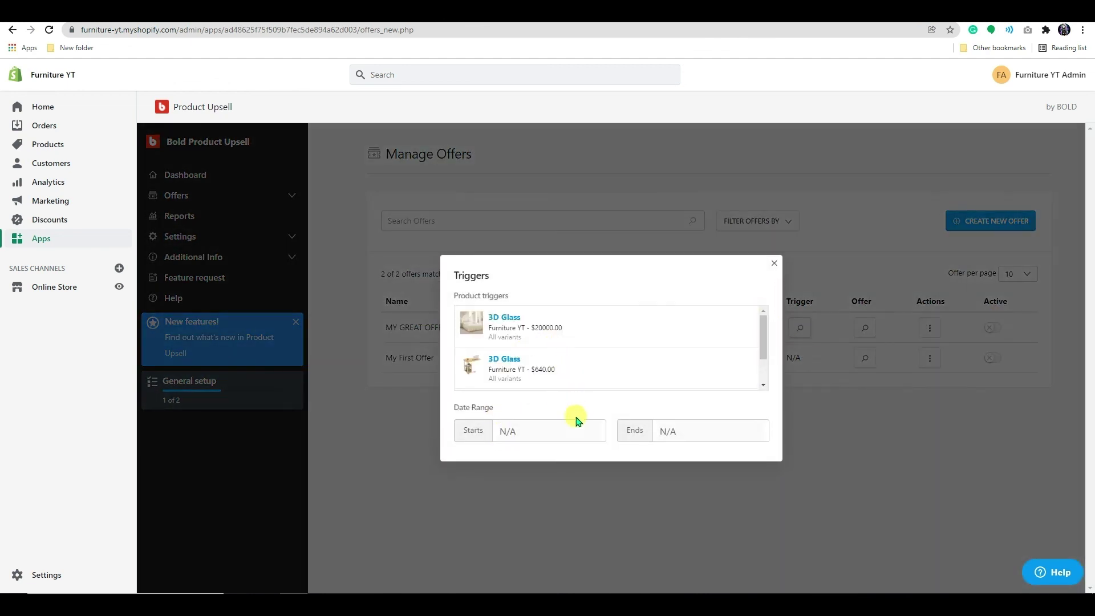
{"action": "left_click", "coordinate": [854, 297]}
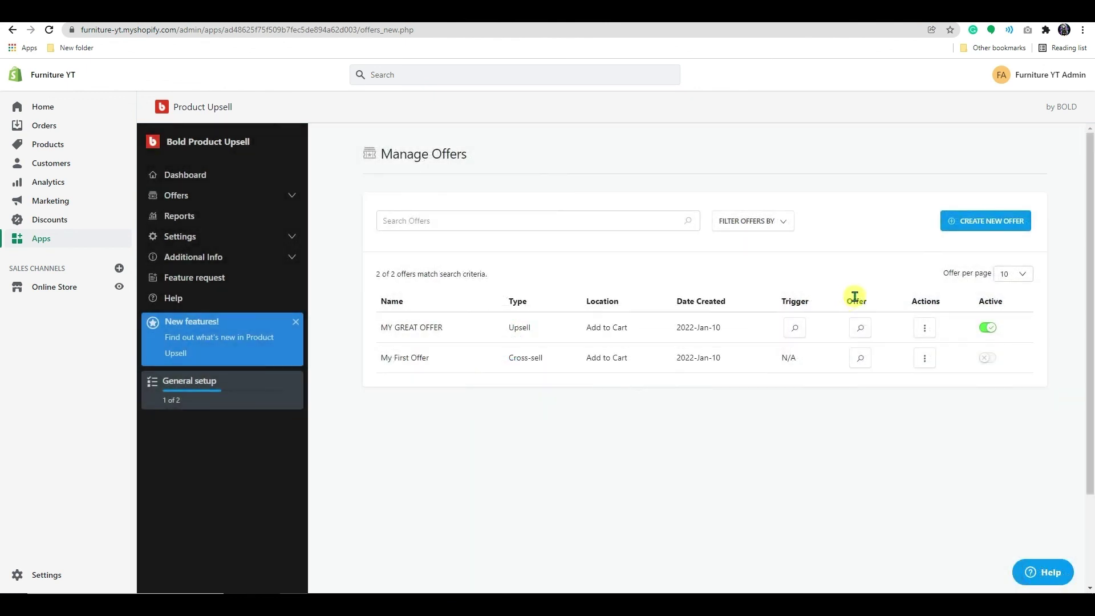
{"action": "left_click", "coordinate": [860, 330]}
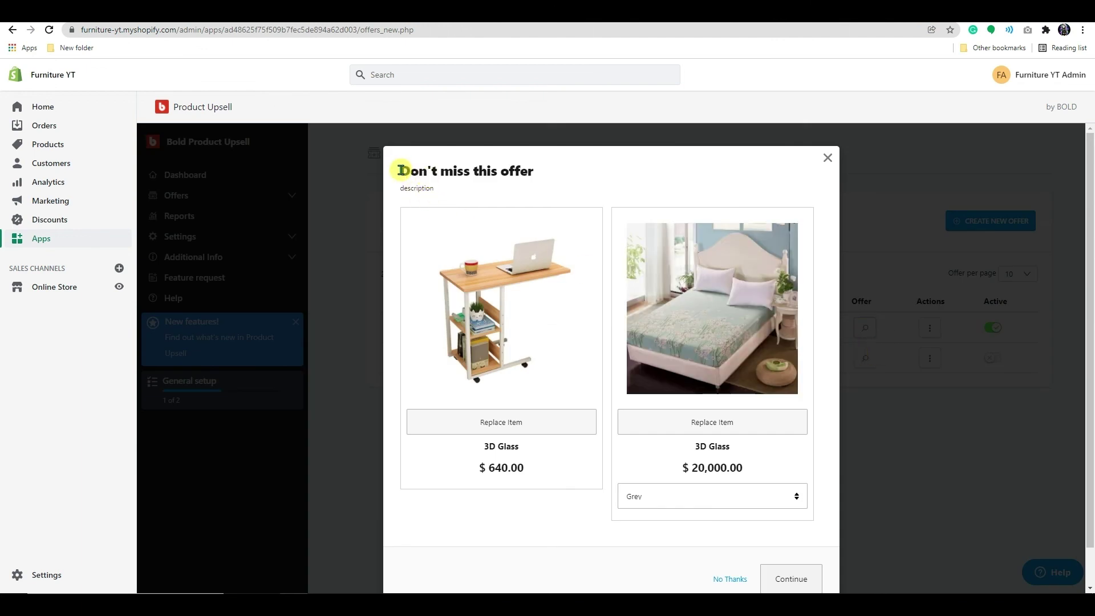
{"action": "left_click_drag", "start_coordinate": [399, 170], "coordinate": [554, 170]}
{"action": "left_click", "coordinate": [555, 171]}
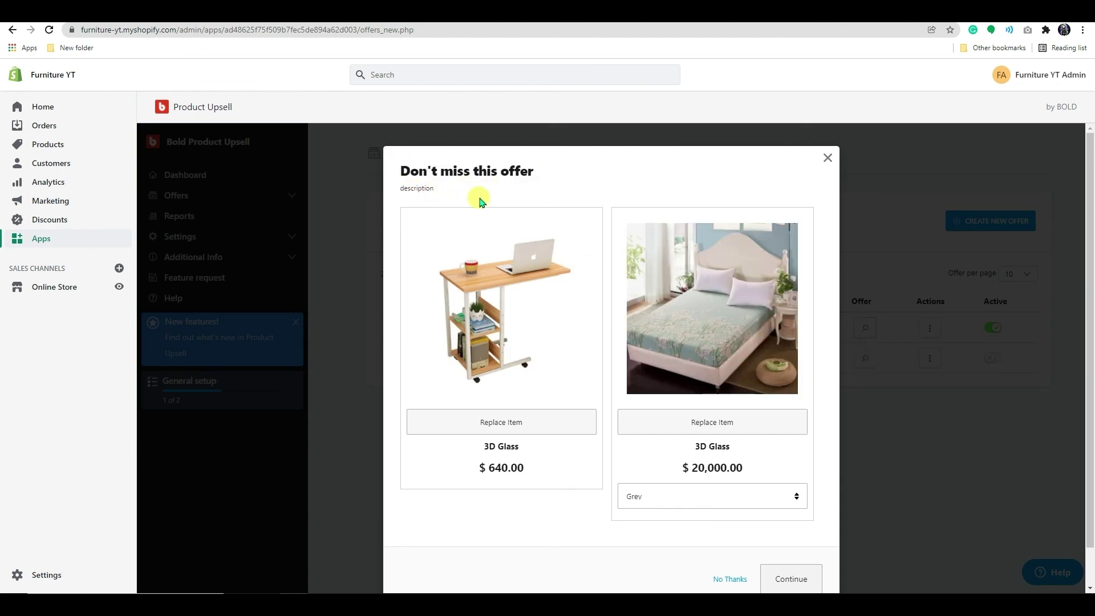
{"action": "scroll", "coordinate": [547, 385], "scroll_direction": "down", "scroll_amount": 1}
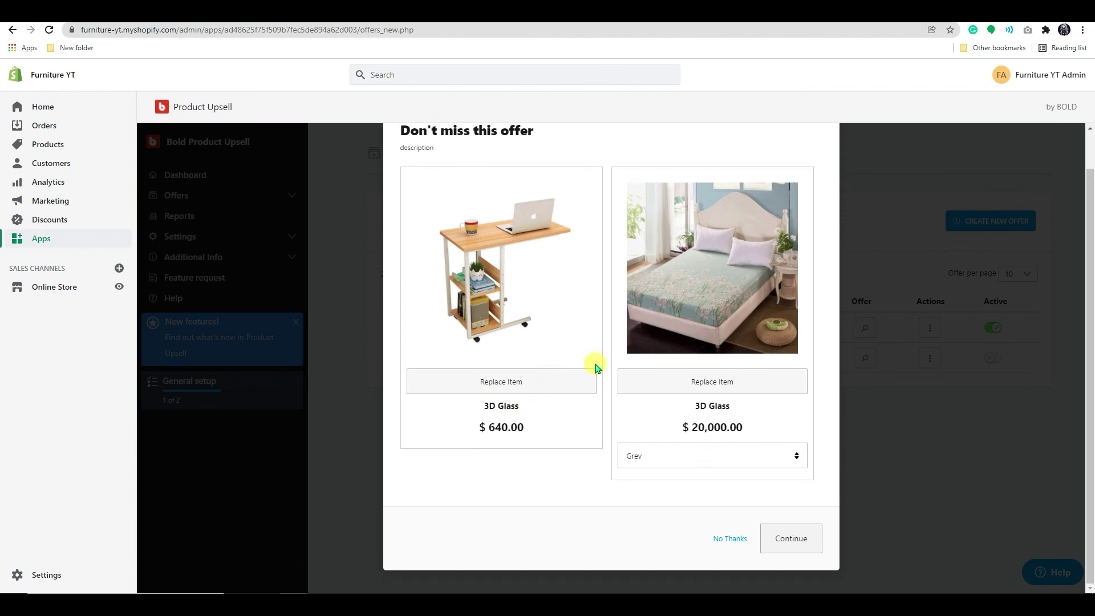
{"action": "scroll", "coordinate": [640, 449], "scroll_direction": "up", "scroll_amount": 1}
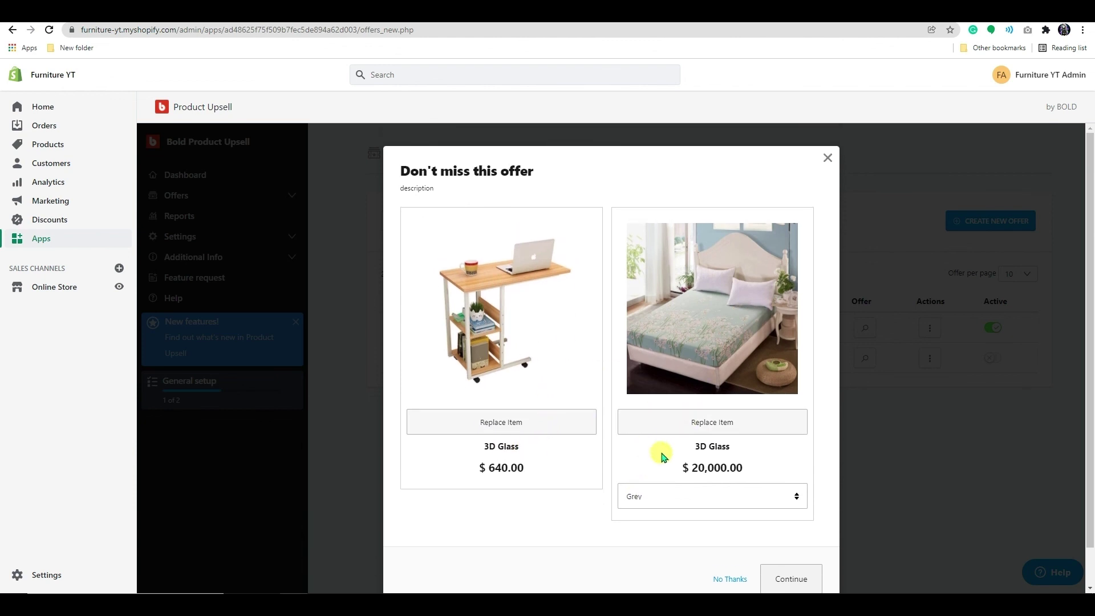